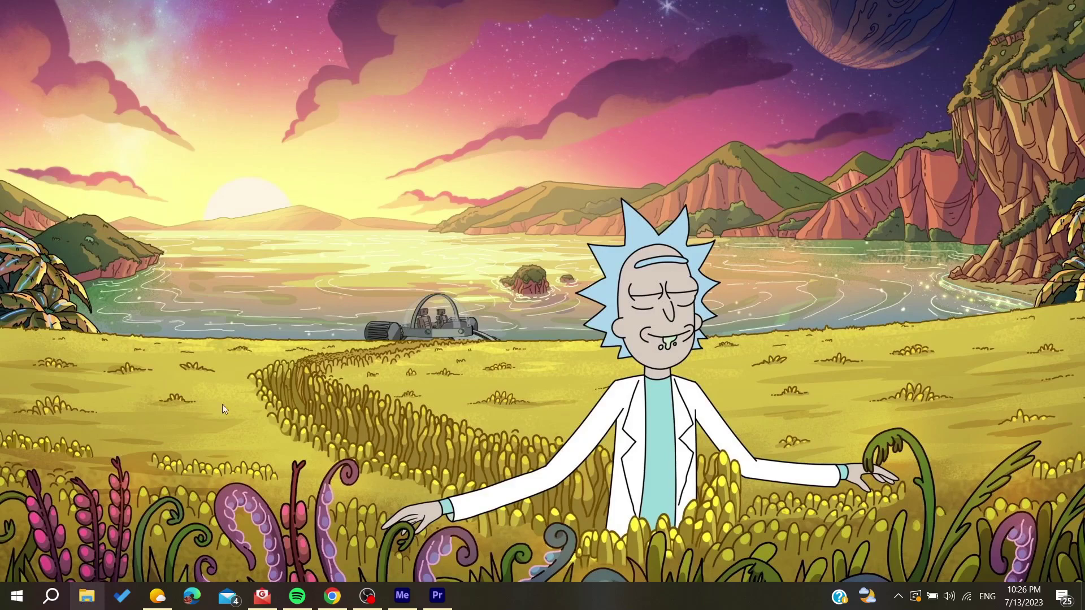
Step: Open File Explorer on the Disque local (D:) drive and move the window left
{"action": "key", "text": "super"}
{"action": "type", "text": "riot"}
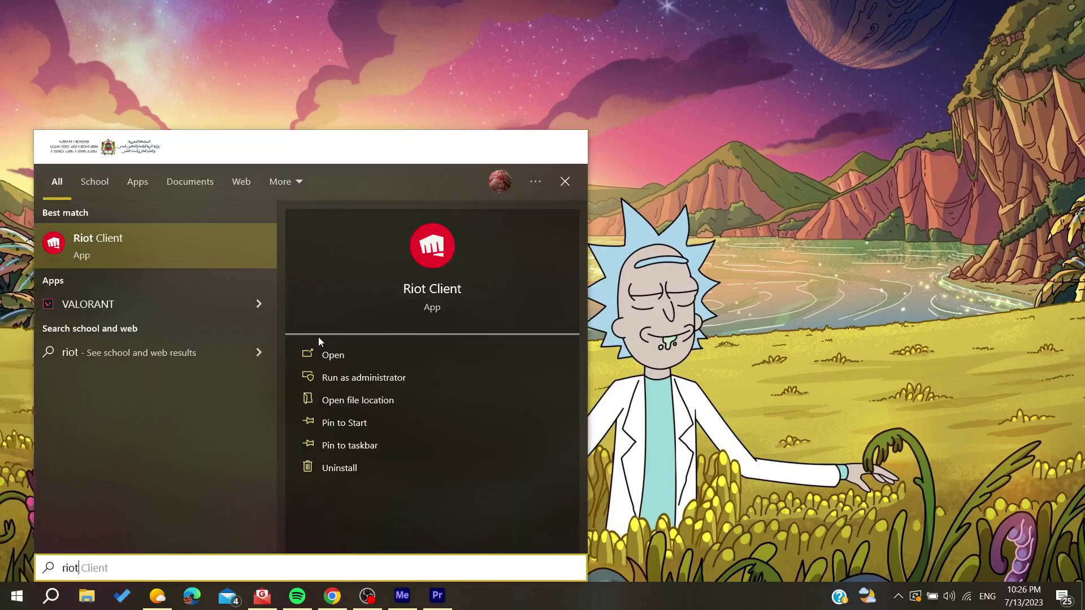
{"action": "left_click", "coordinate": [426, 257]}
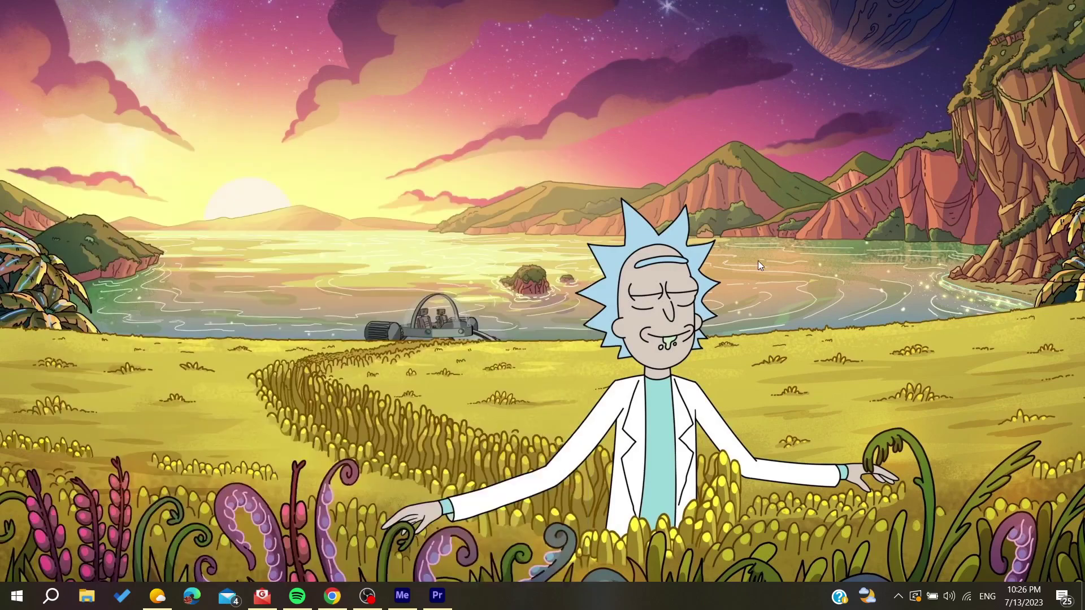
{"action": "left_click", "coordinate": [88, 598]}
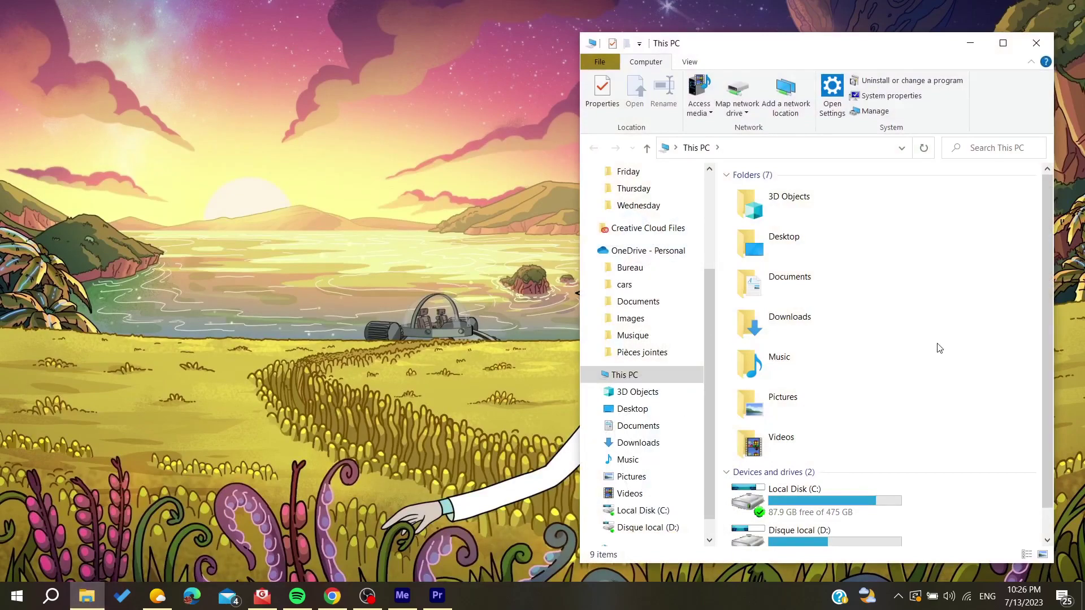
{"action": "scroll", "coordinate": [803, 430], "scroll_direction": "down", "scroll_amount": 1}
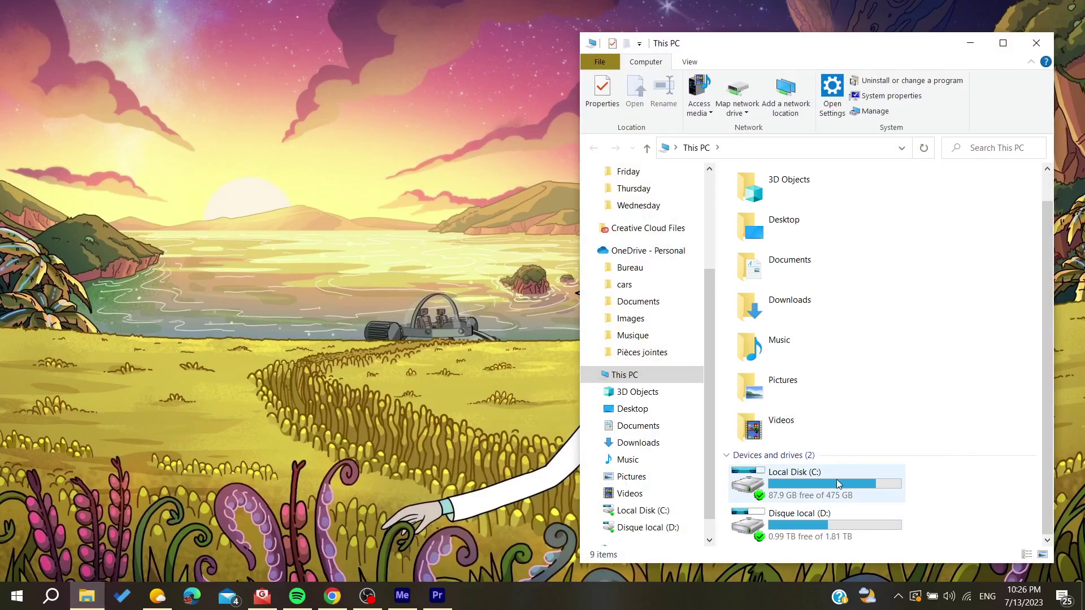
{"action": "mouse_move", "coordinate": [816, 483]}
{"action": "double_click", "coordinate": [796, 514]}
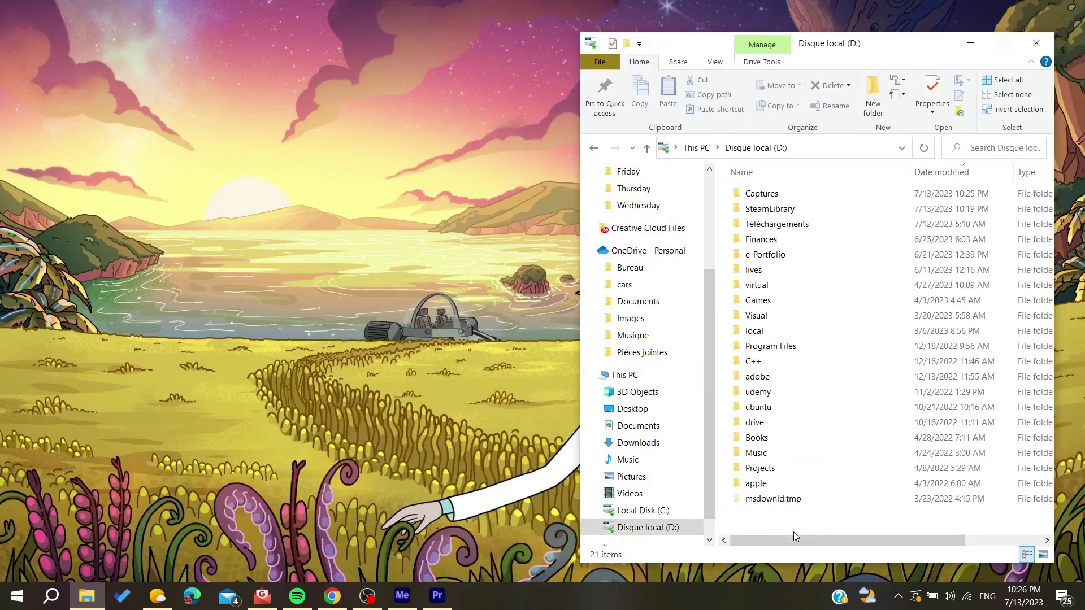
{"action": "left_click_drag", "start_coordinate": [874, 31], "coordinate": [669, 38]}
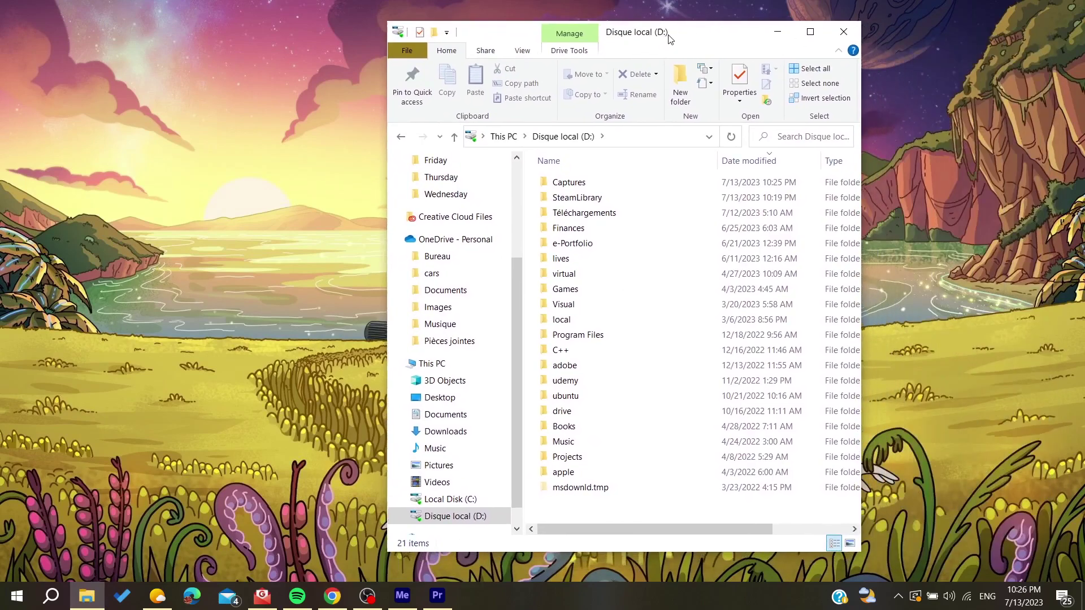
Step: Go into Games > Riot Games > Riot Client and launch RiotClientServices.exe
{"action": "left_click", "coordinate": [606, 228]}
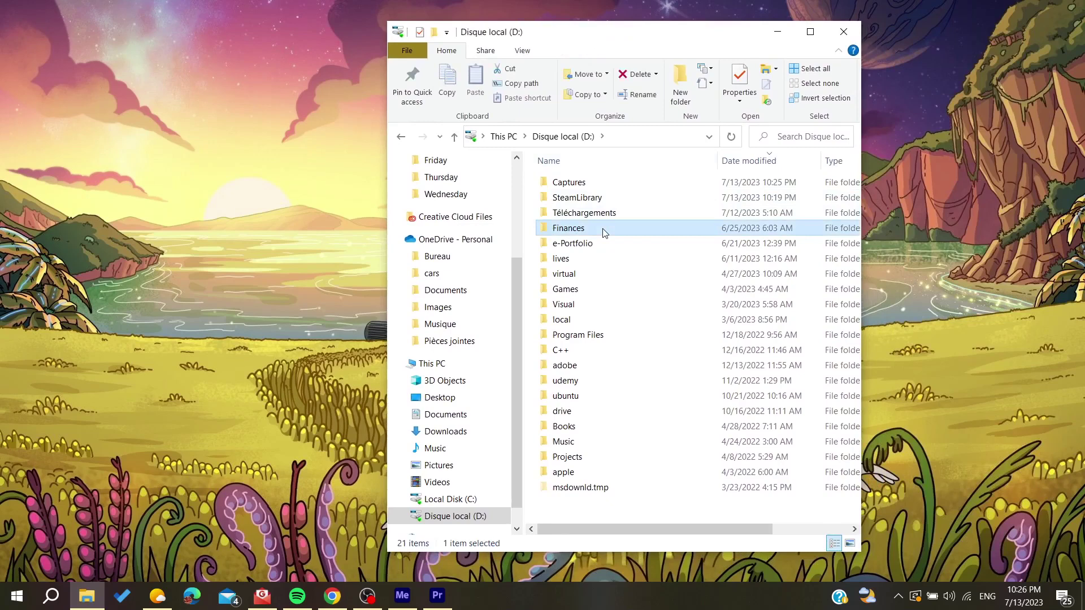
{"action": "double_click", "coordinate": [584, 289]}
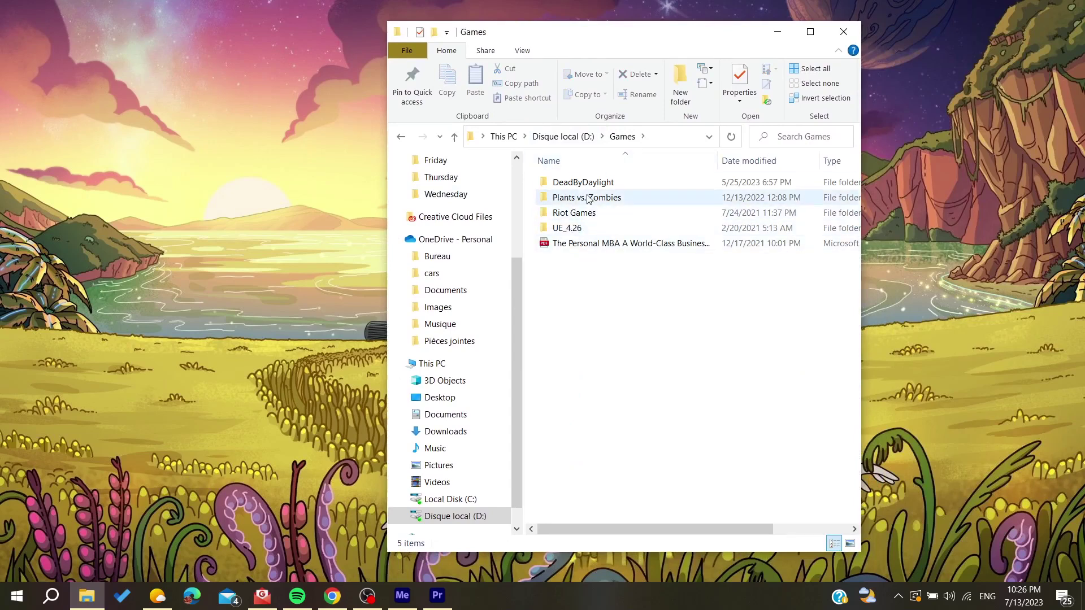
{"action": "double_click", "coordinate": [571, 214]}
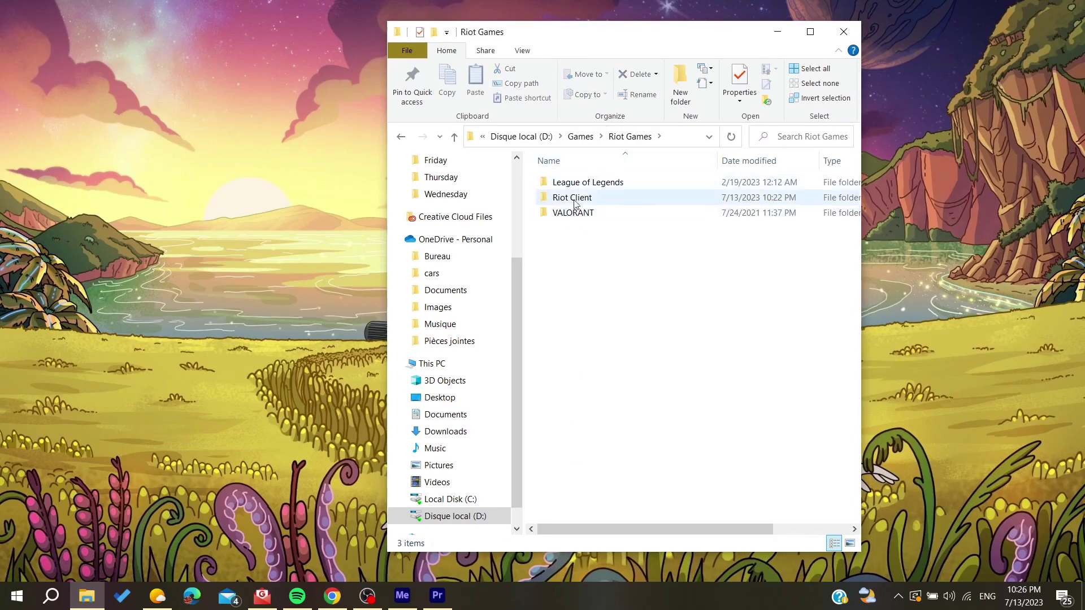
{"action": "double_click", "coordinate": [572, 197]}
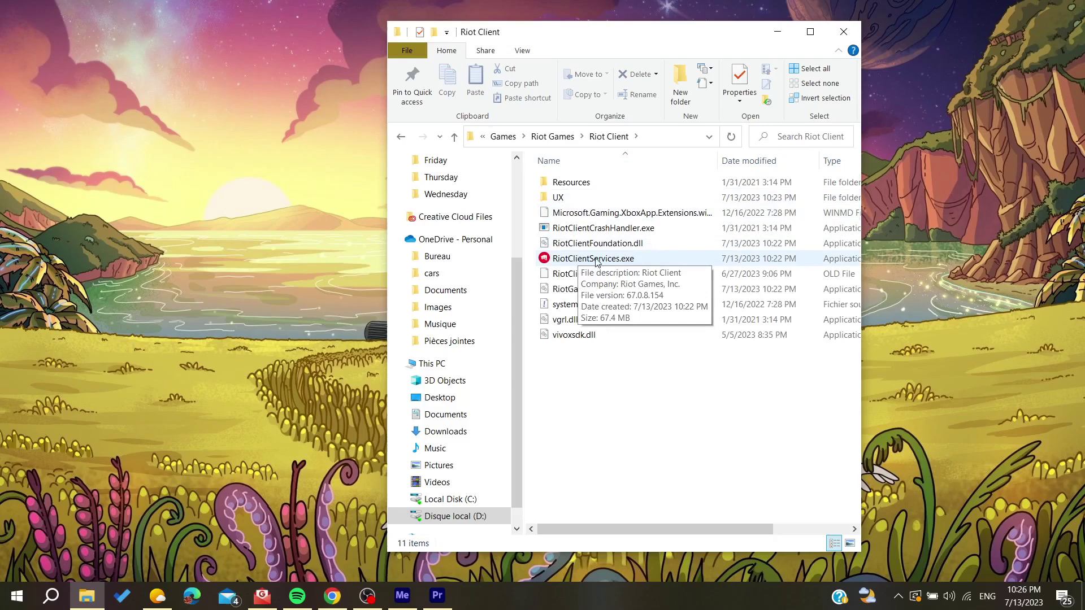
{"action": "double_click", "coordinate": [582, 260]}
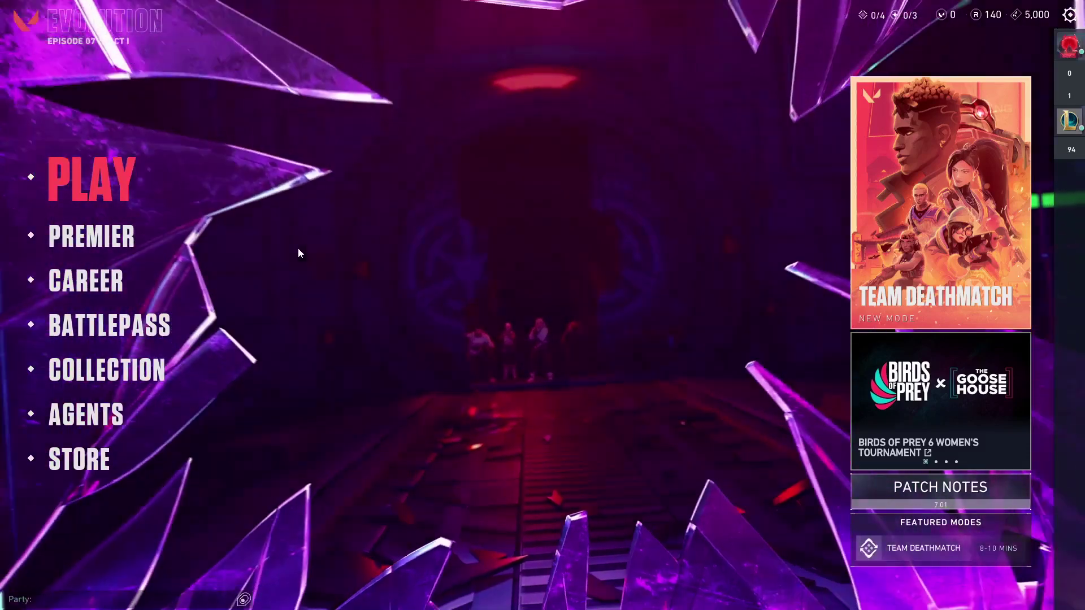
Step: Leave the game for the desktop, open NVIDIA Control Panel from its context menu, then close it
{"action": "key", "text": "super"}
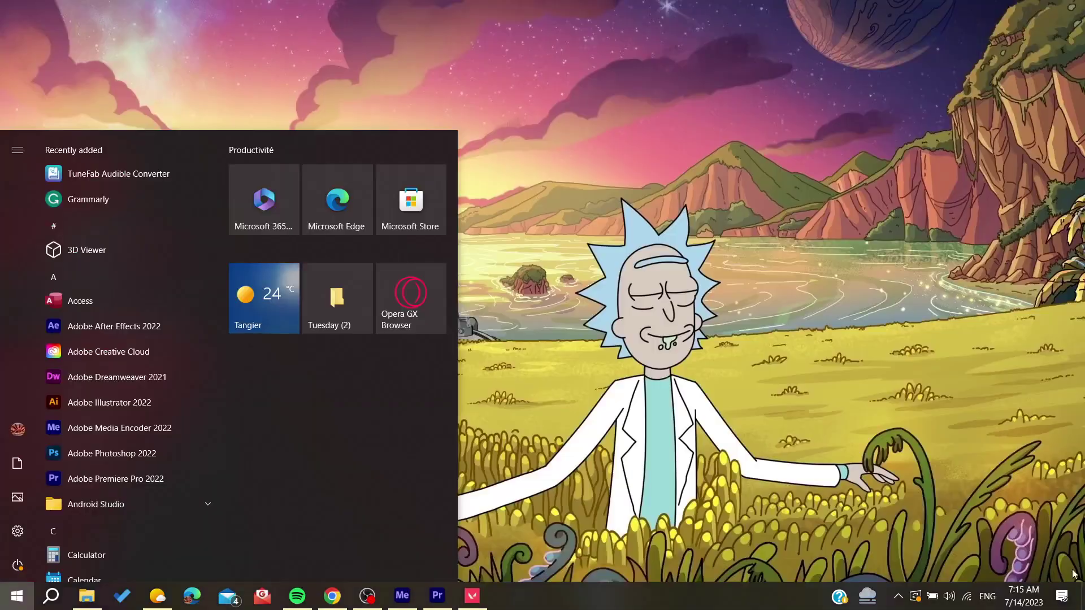
{"action": "key", "text": "super"}
{"action": "right_click", "coordinate": [356, 218]}
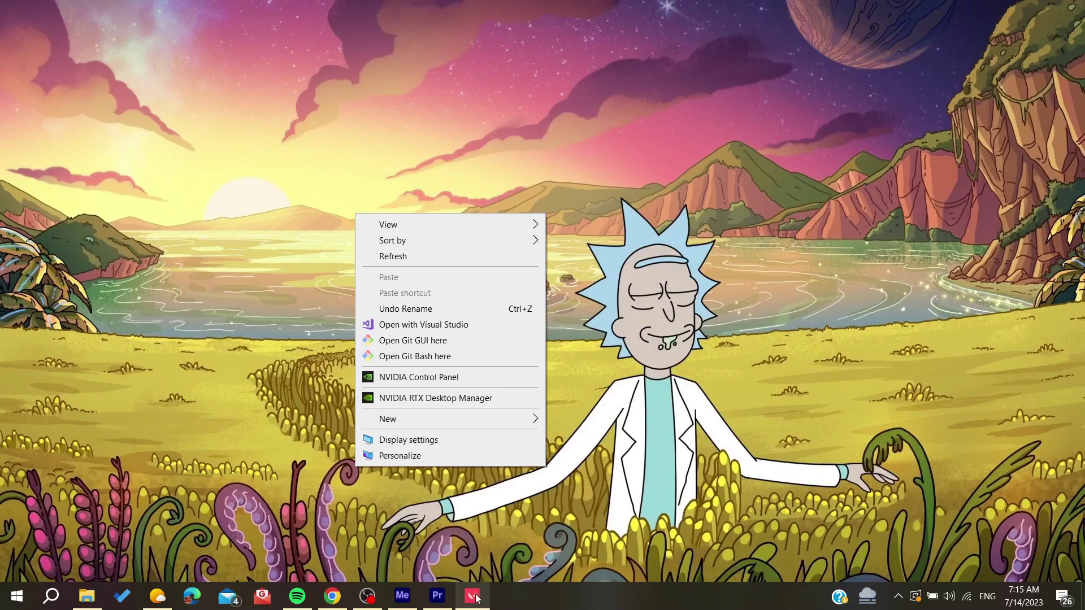
{"action": "mouse_move", "coordinate": [472, 596]}
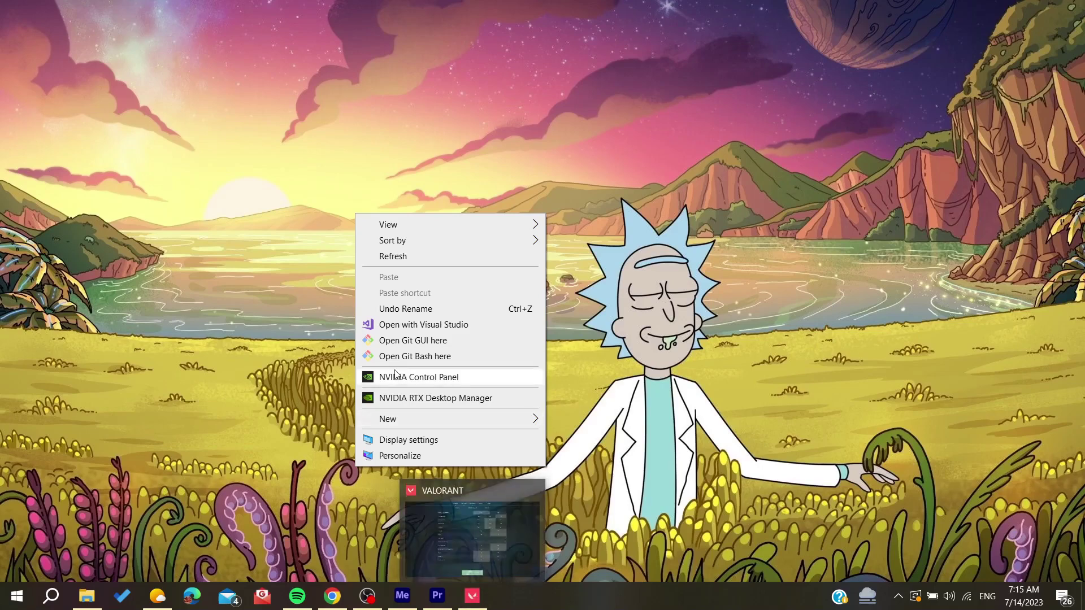
{"action": "left_click", "coordinate": [394, 370]}
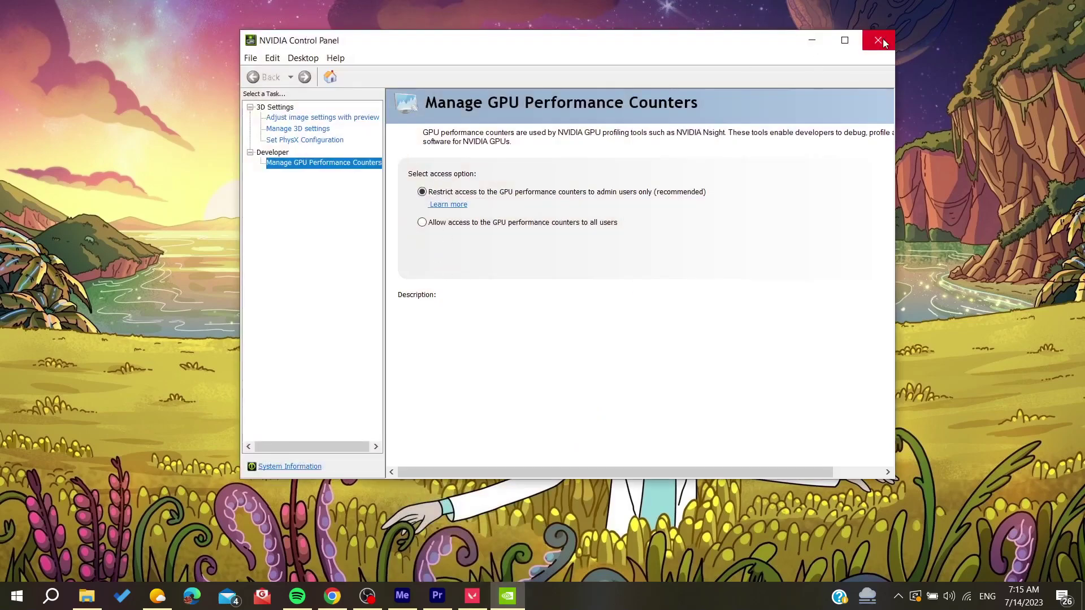
{"action": "left_click", "coordinate": [878, 40]}
{"action": "right_click", "coordinate": [702, 152]}
Step: Confirm the Windows display resolution stays at 1920 × 1080 and close Settings
{"action": "left_click", "coordinate": [755, 379]}
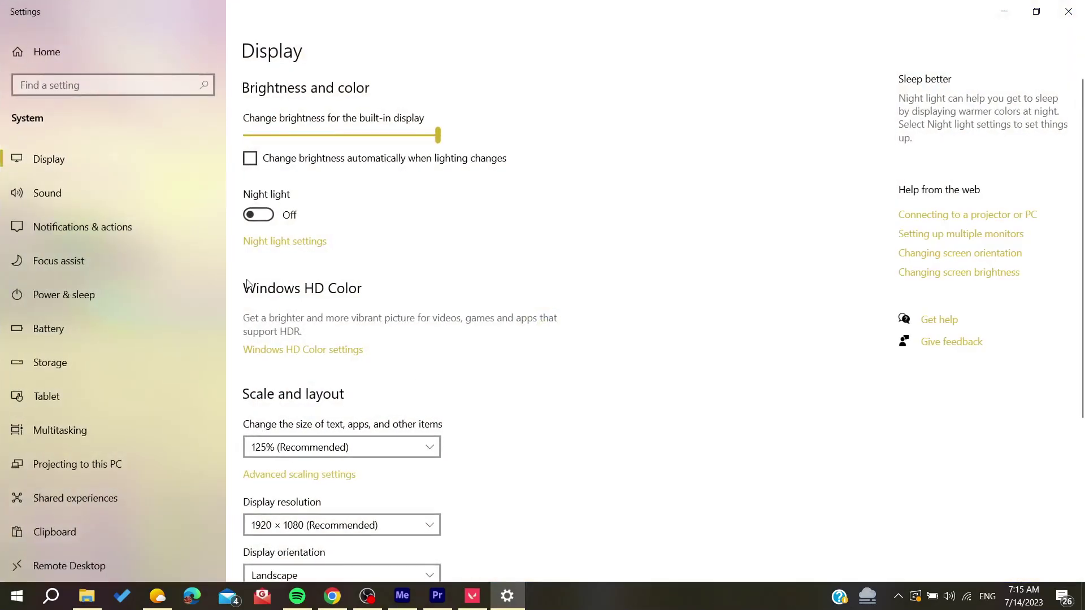
{"action": "scroll", "coordinate": [316, 382], "scroll_direction": "down", "scroll_amount": 1}
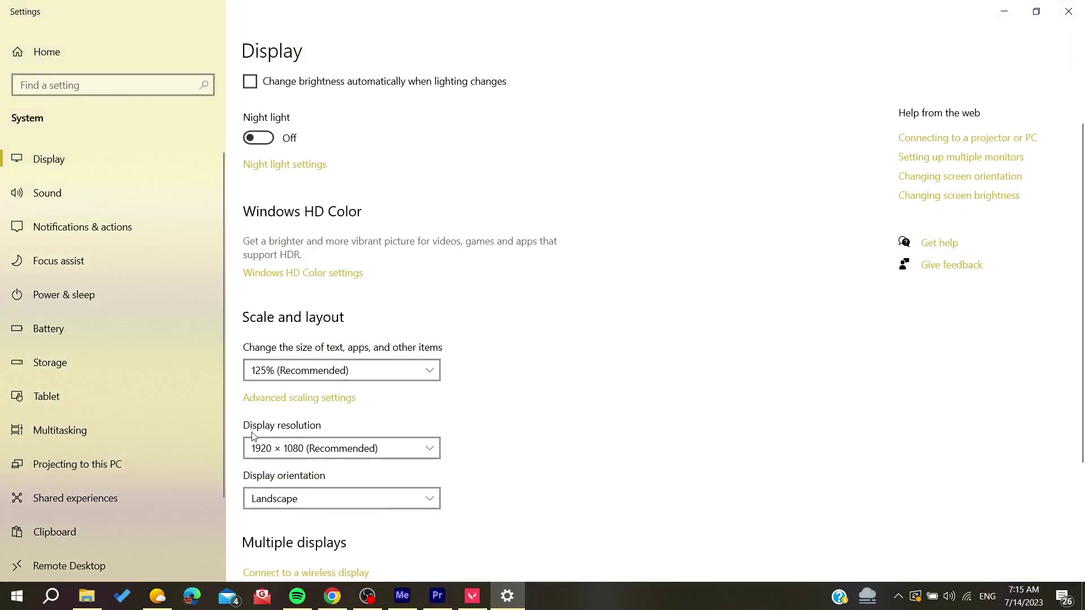
{"action": "left_click", "coordinate": [311, 449]}
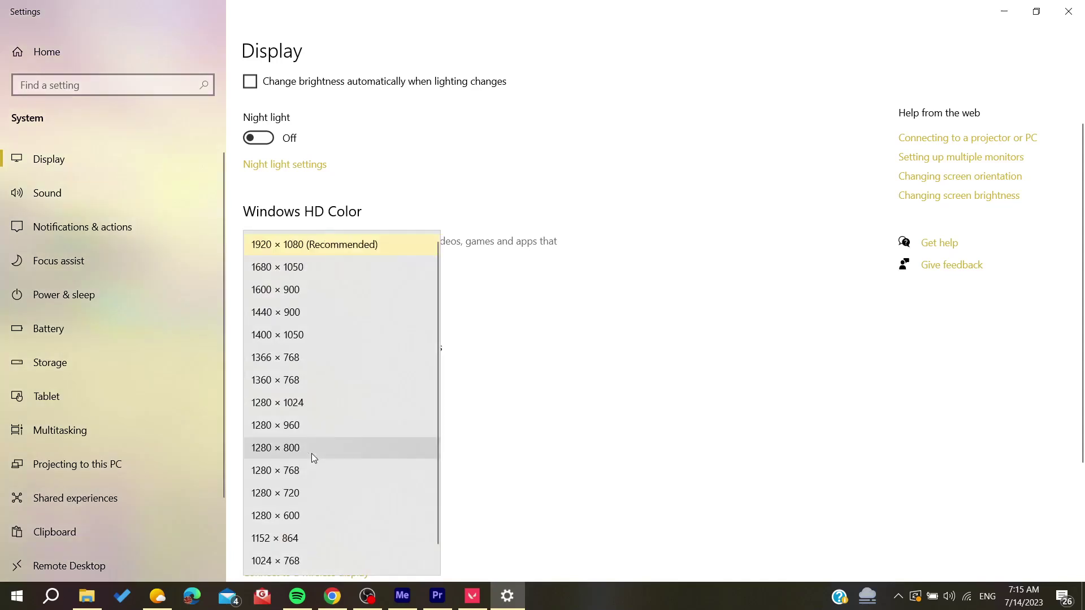
{"action": "left_click", "coordinate": [303, 245]}
{"action": "left_click", "coordinate": [1036, 10]}
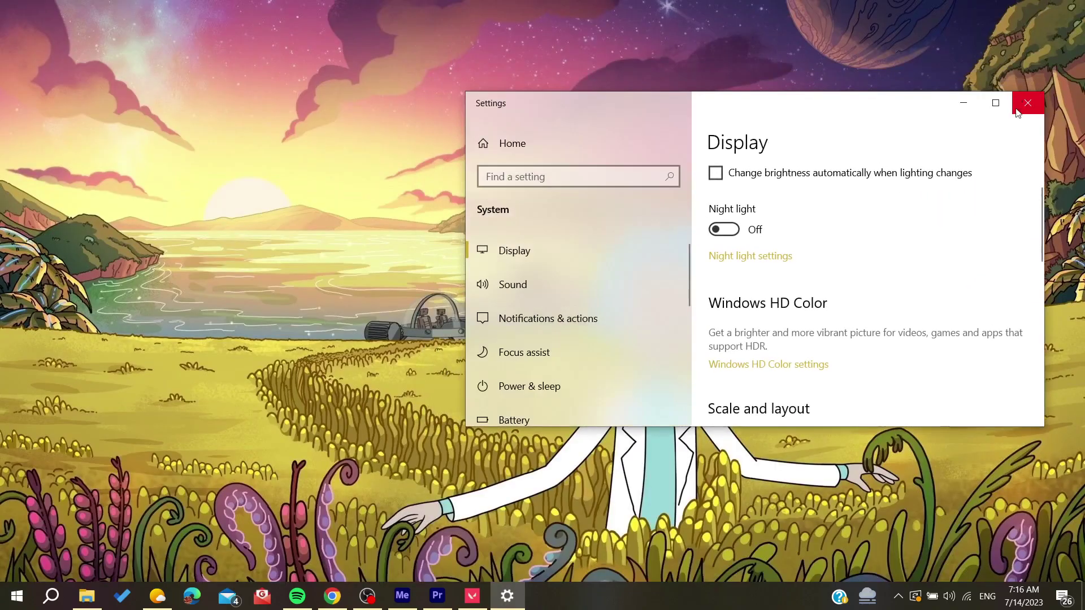
{"action": "left_click", "coordinate": [1048, 103]}
Step: Switch back to VALORANT and open its settings from the options menu
{"action": "left_click", "coordinate": [472, 596]}
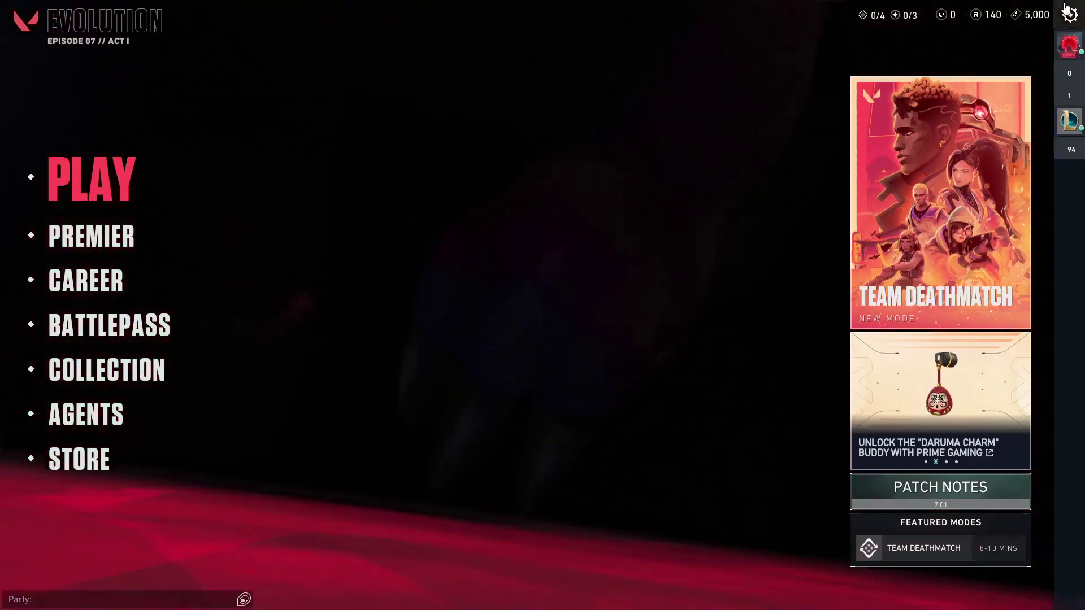
{"action": "left_click", "coordinate": [1070, 14]}
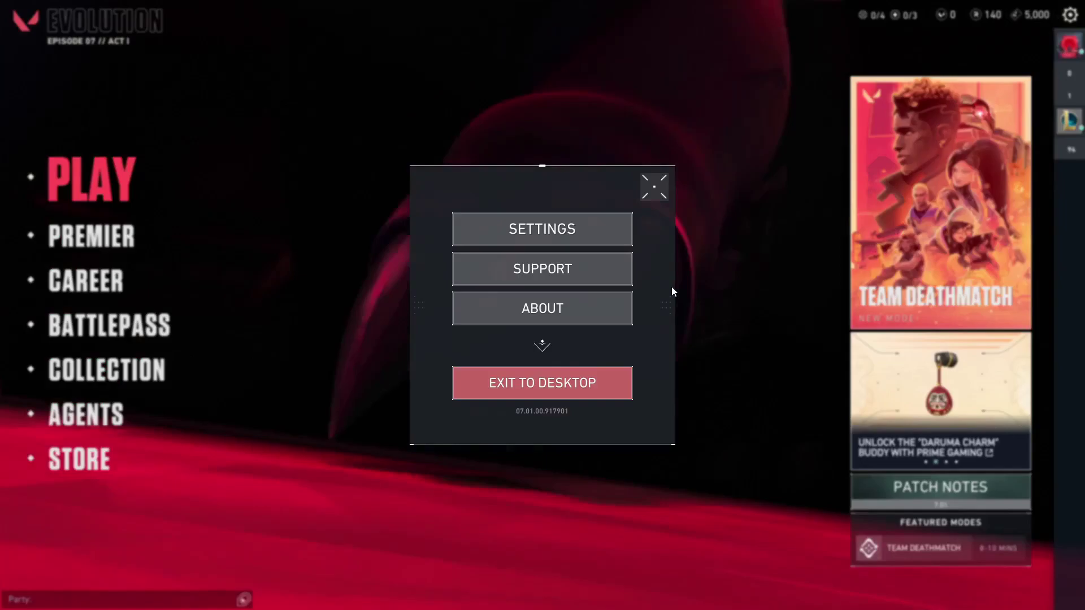
{"action": "left_click", "coordinate": [542, 227]}
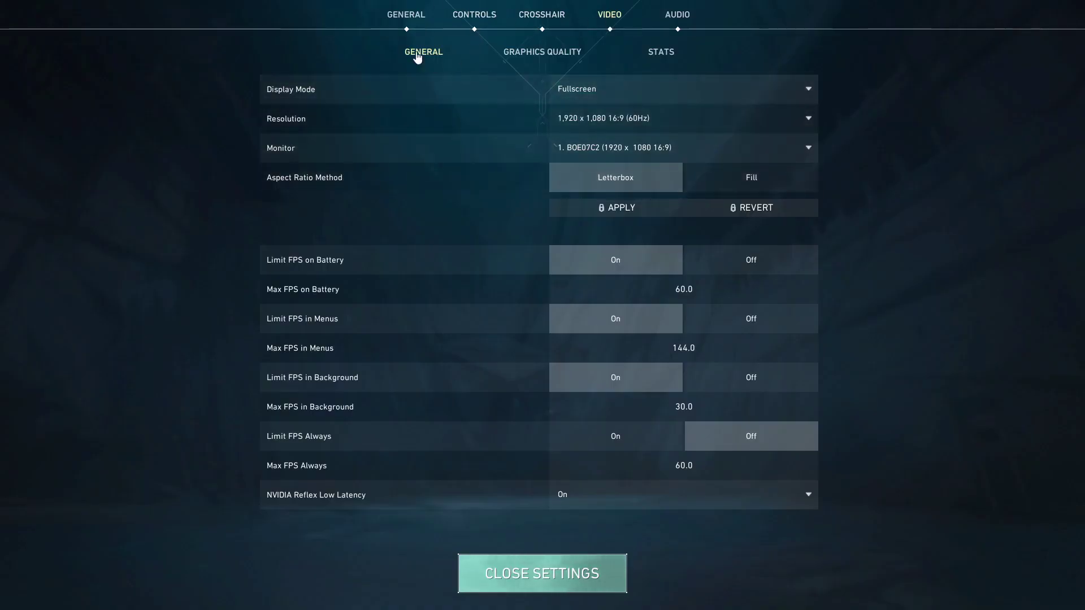
Step: Keep Fullscreen at 1,920 x 1,080, change Aspect Ratio Method from Letterbox to Fill, apply, and close settings
{"action": "left_click", "coordinate": [585, 90]}
{"action": "left_click", "coordinate": [584, 109]}
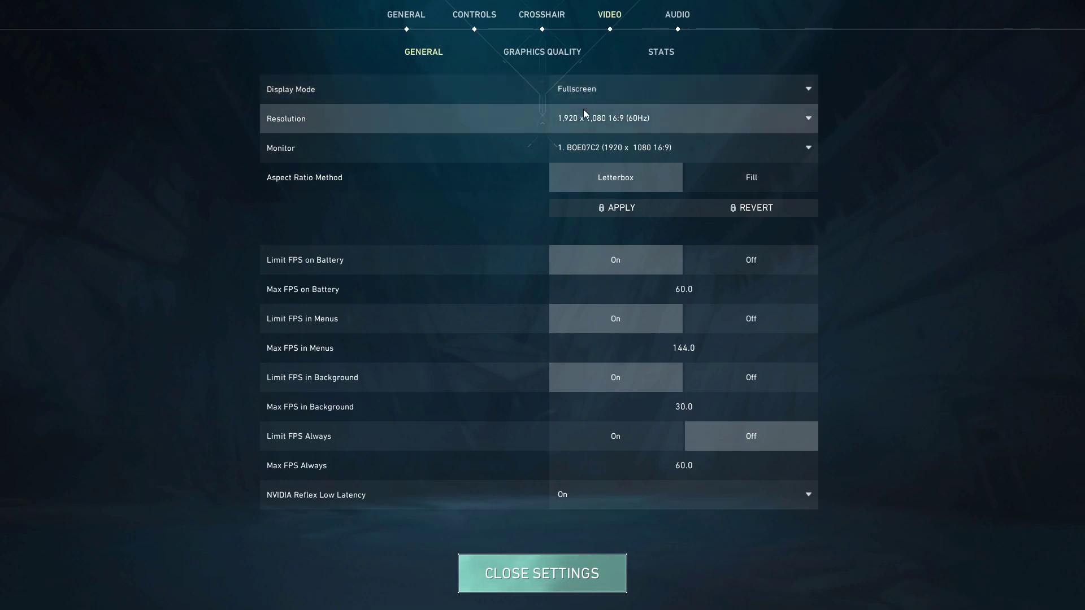
{"action": "left_click", "coordinate": [606, 118]}
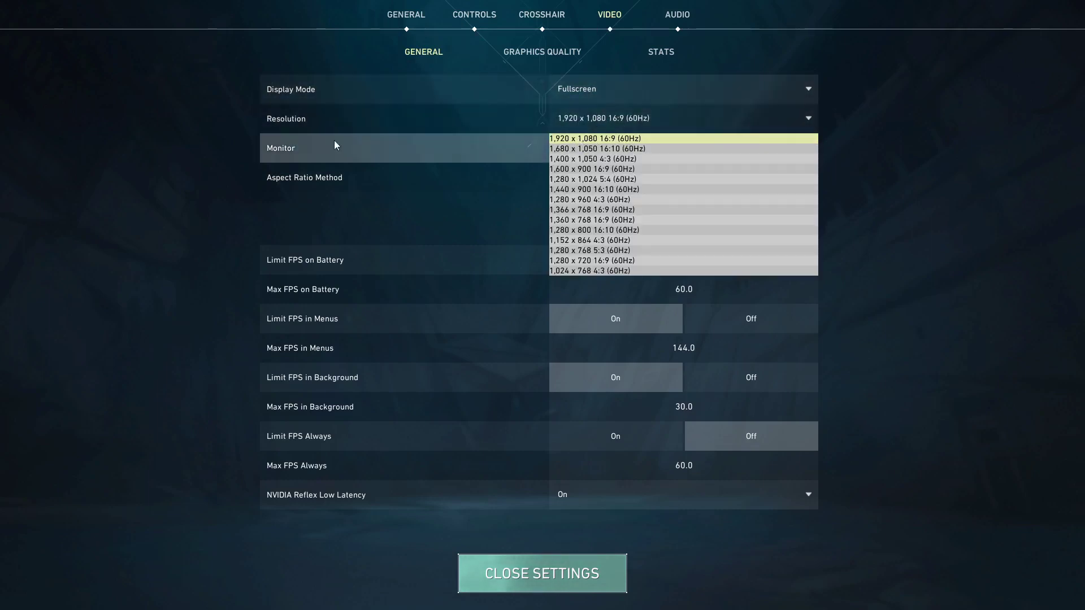
{"action": "left_click", "coordinate": [580, 143]}
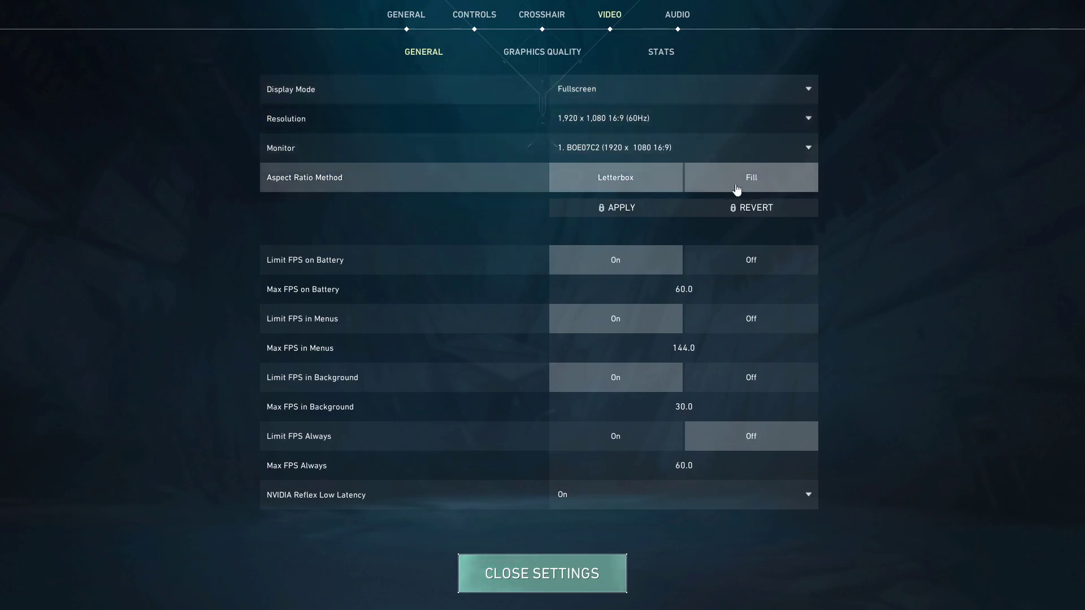
{"action": "left_click", "coordinate": [751, 180]}
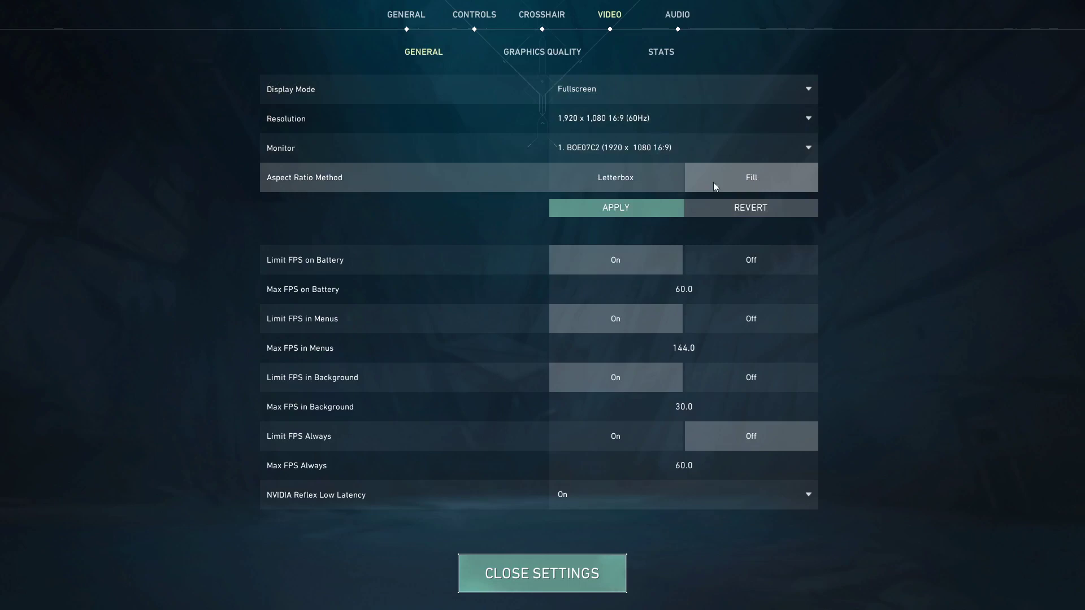
{"action": "left_click", "coordinate": [617, 178]}
{"action": "left_click", "coordinate": [512, 569]}
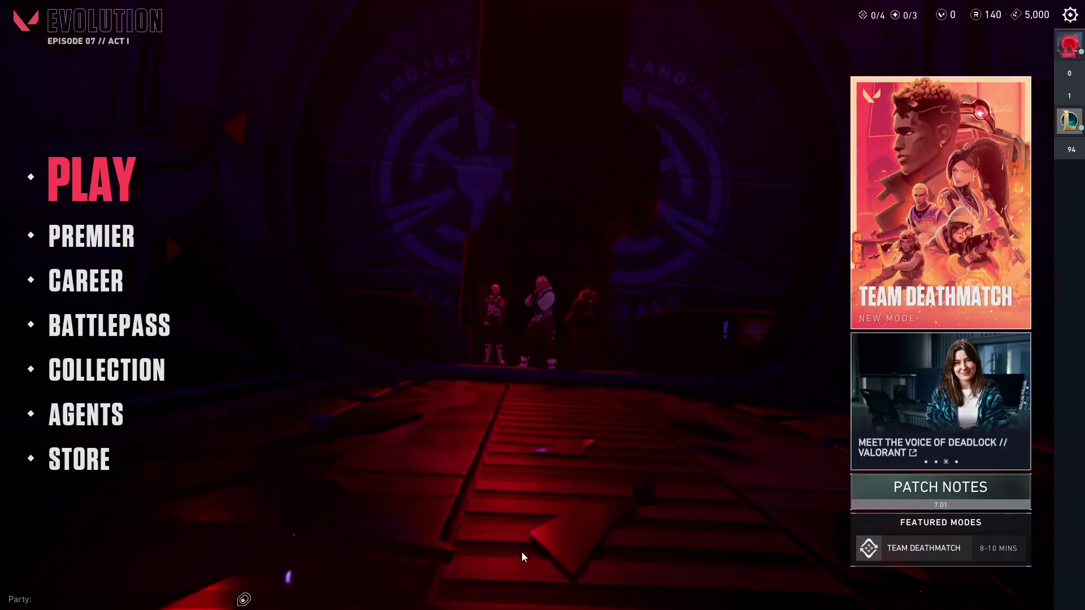